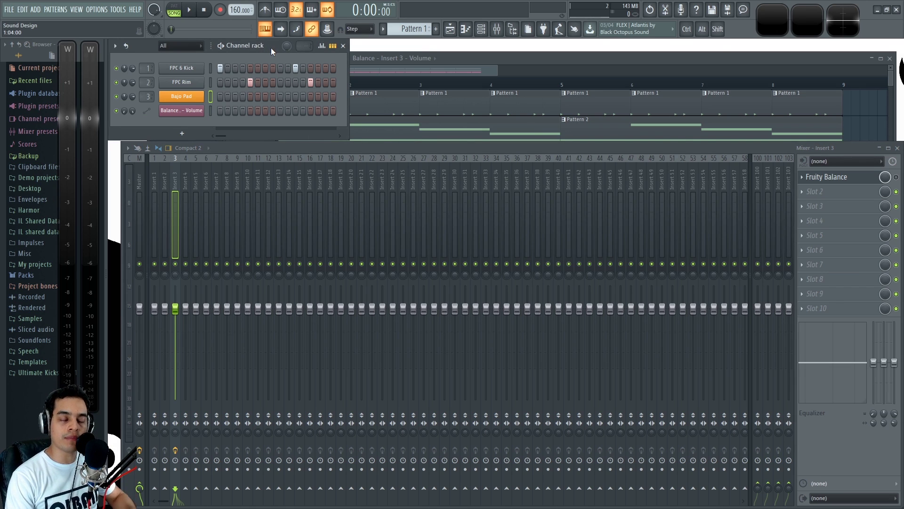
Step: Open the playlist, channel rack and mixer, and play the arrangement in song mode
key(l)
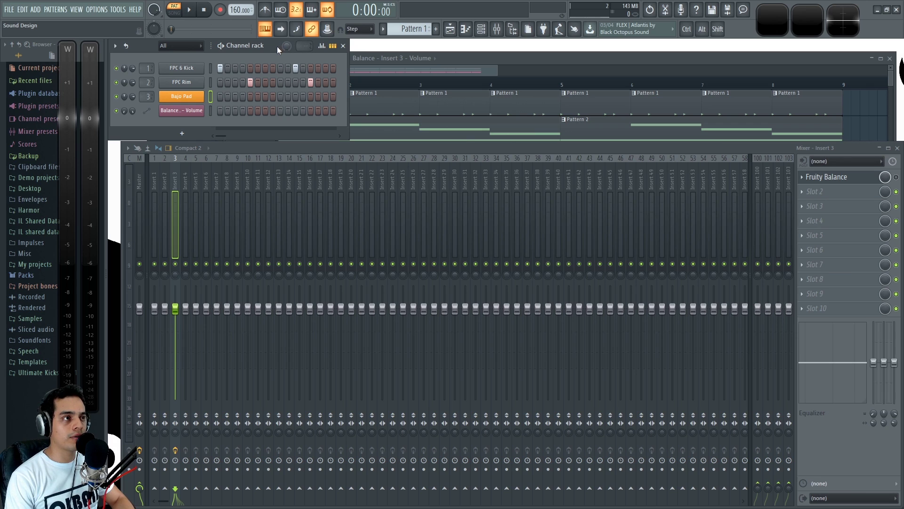
double_click(455, 58)
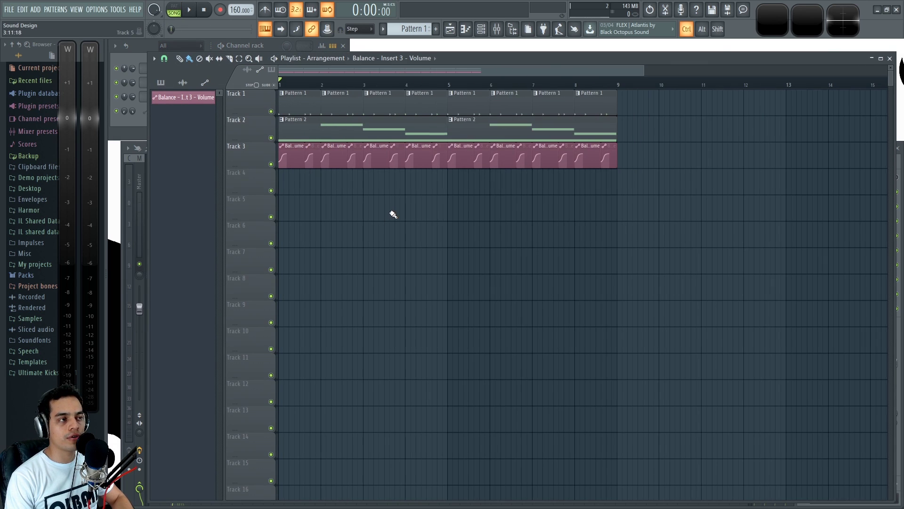
key(F6)
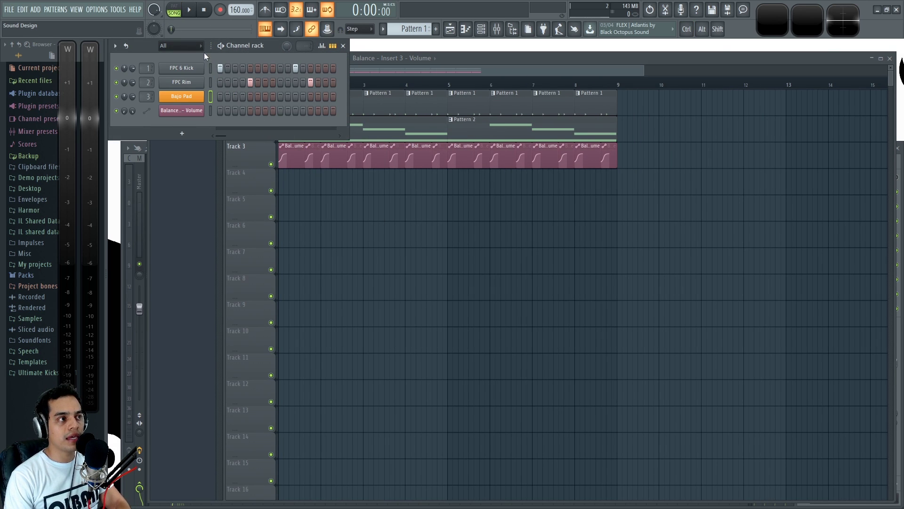
key(F9)
key(space)
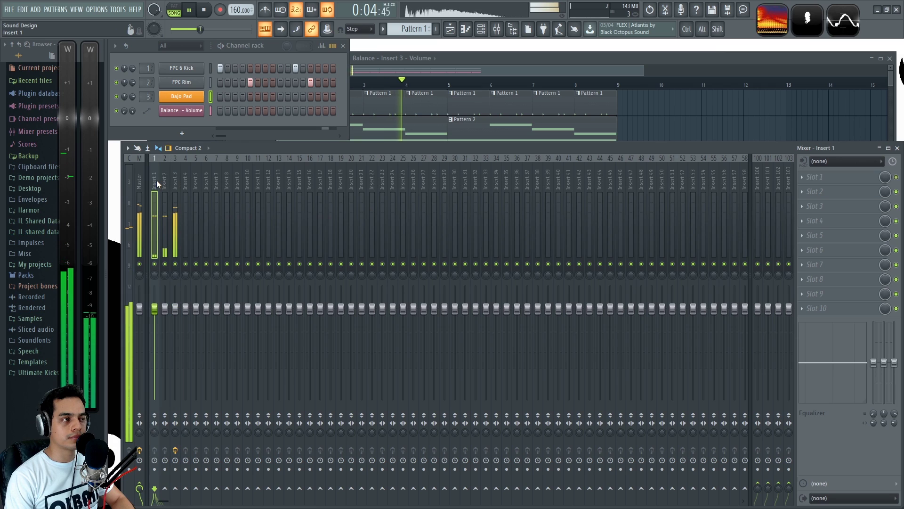
key(space)
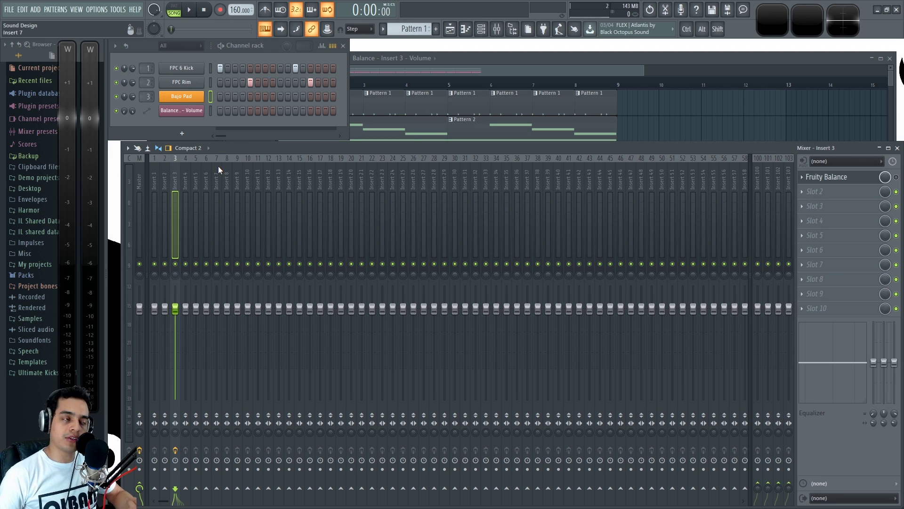
Step: Examine mixer Insert 1 and Insert 3, and play the arrangement with both tracks and with Insert 3 alone
click(154, 180)
click(177, 181)
click(155, 180)
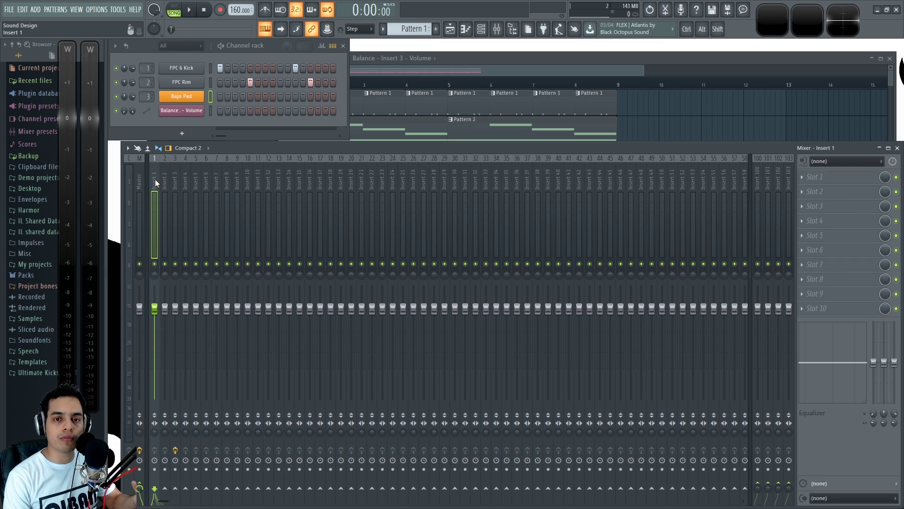
click(173, 179)
click(155, 178)
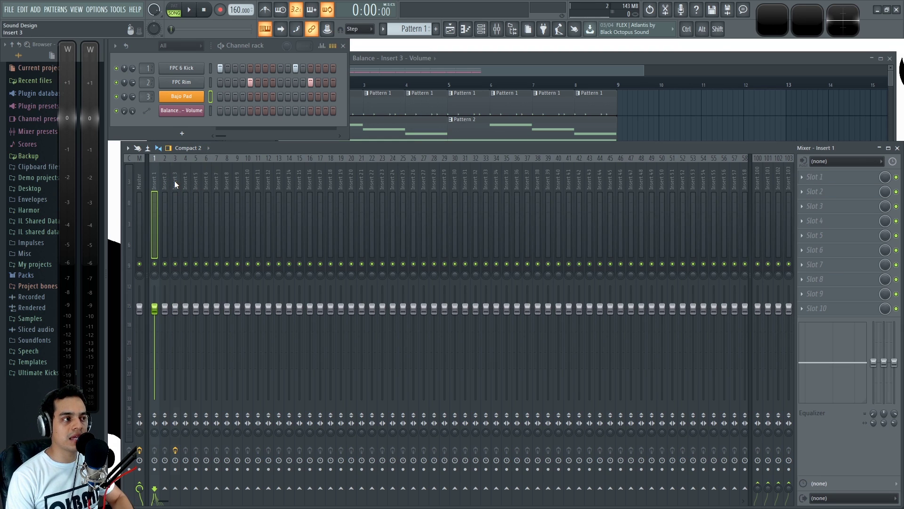
click(175, 180)
key(space)
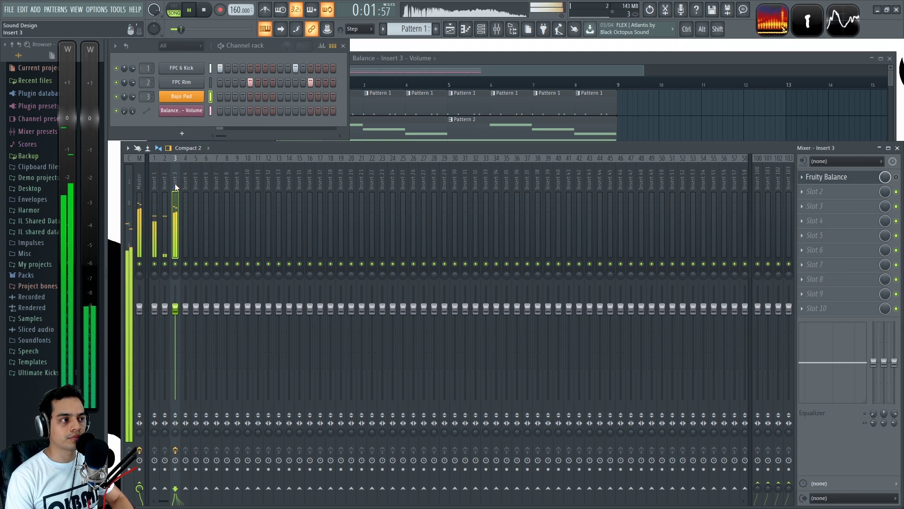
key(space)
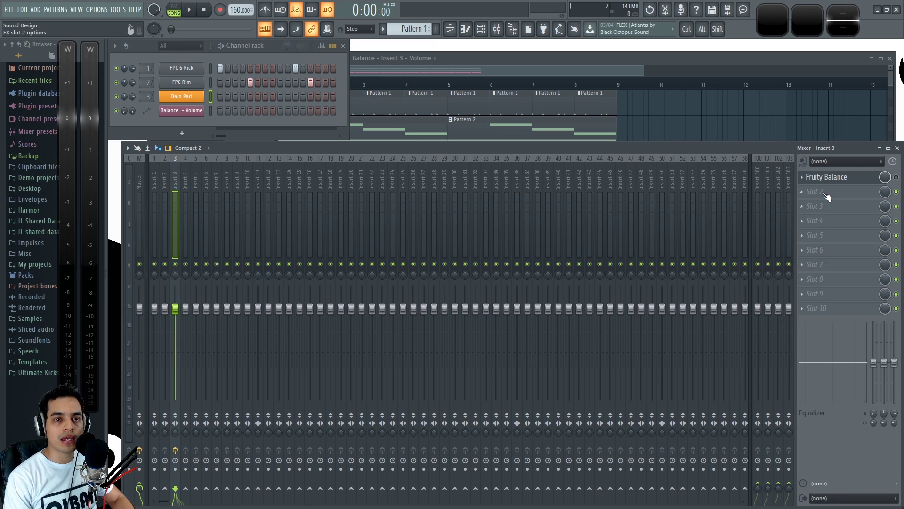
key(space)
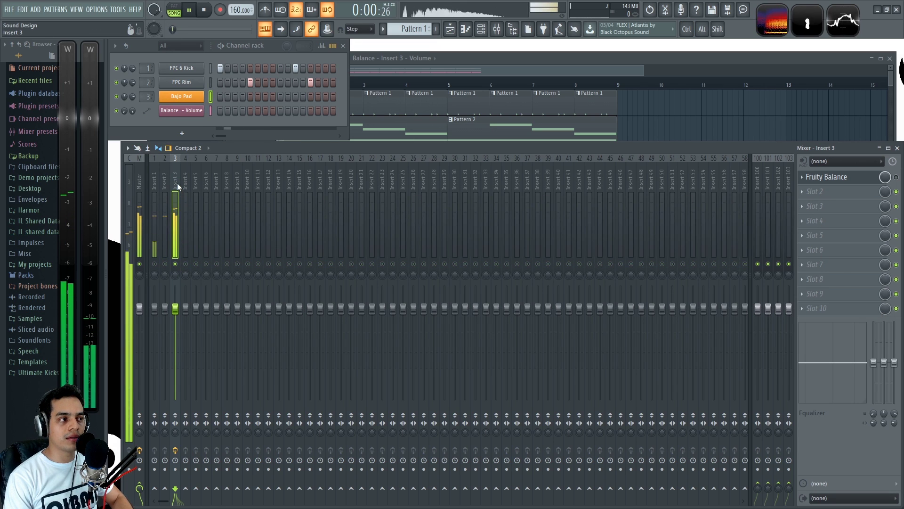
key(space)
Step: Load Fruity Limiter into effect slot 3 of Insert 3, switch it to COMP mode, and enlarge its window
click(808, 206)
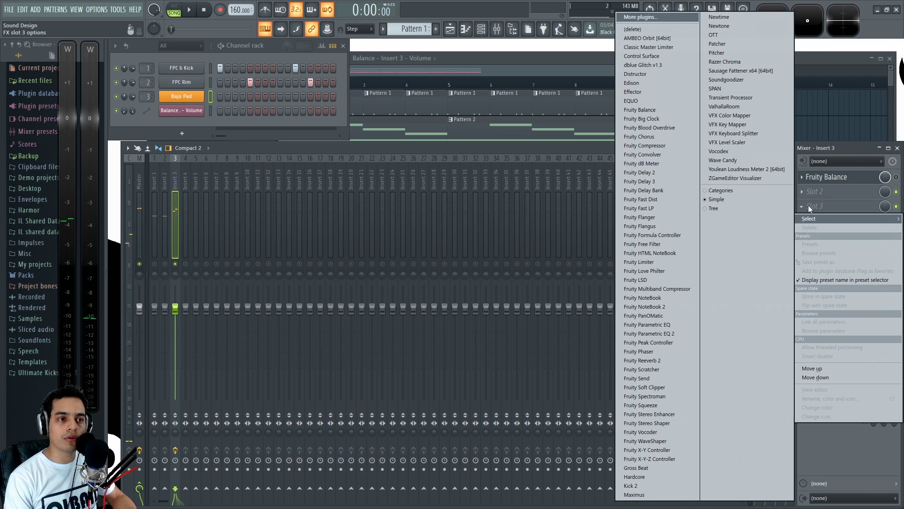
click(655, 262)
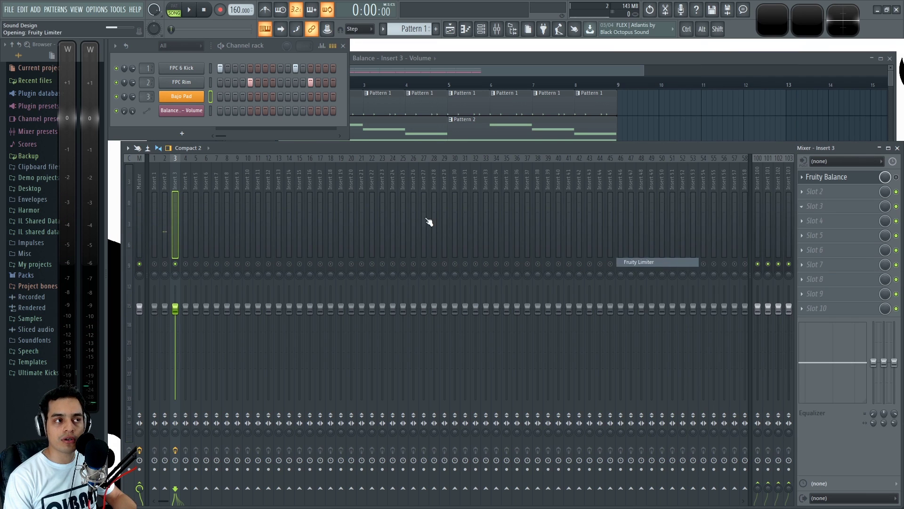
drag(324, 113, 460, 171)
click(365, 310)
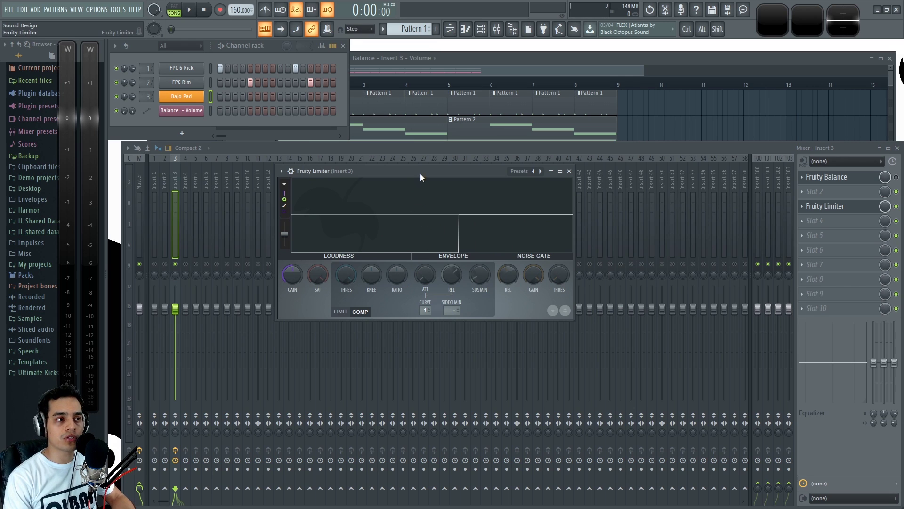
drag(420, 174, 407, 172)
drag(560, 318, 698, 413)
drag(508, 169, 485, 149)
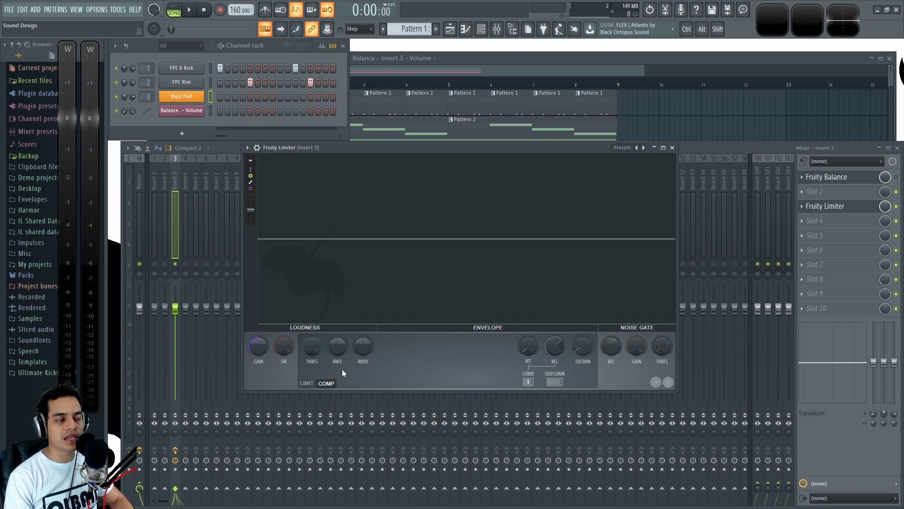
Step: Lower the compressor threshold, set the knee to 56% and raise the ratio on Insert 3's Fruity Limiter, then play the pad
key(space)
key(space)
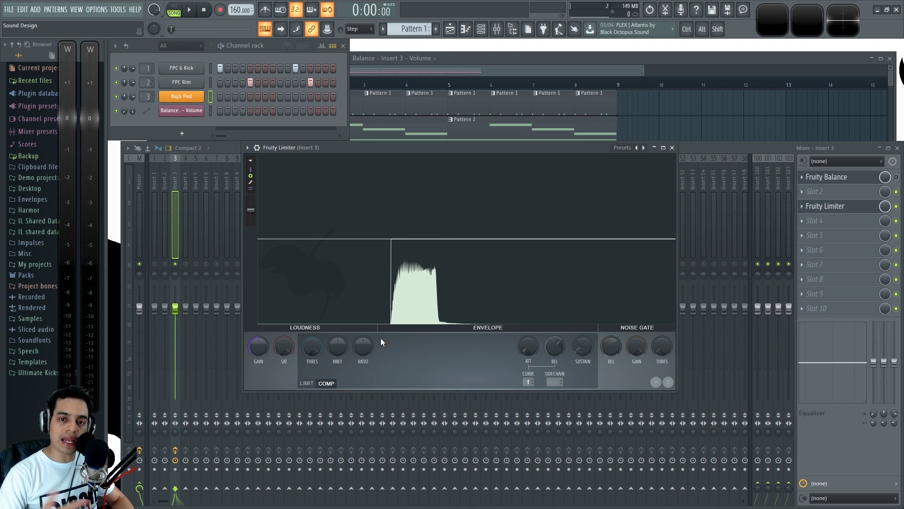
drag(307, 348, 343, 341)
scroll(343, 354, up, 1)
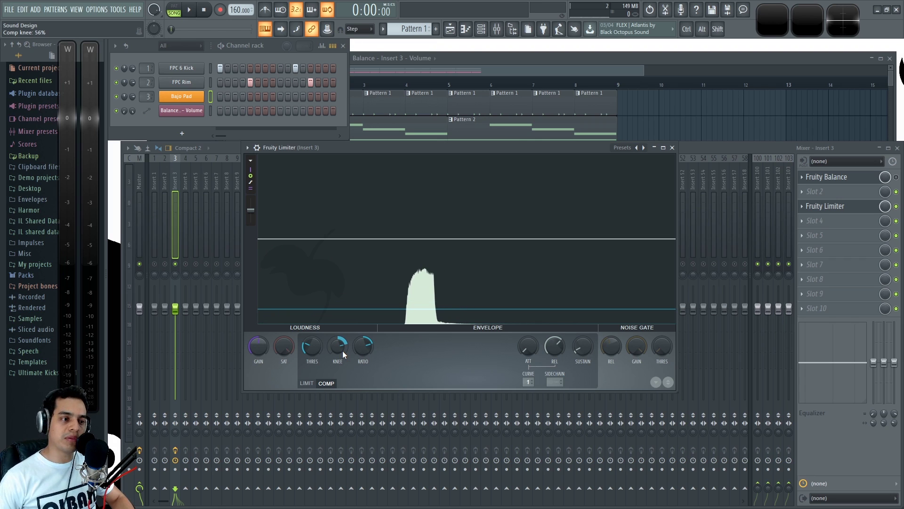
key(space)
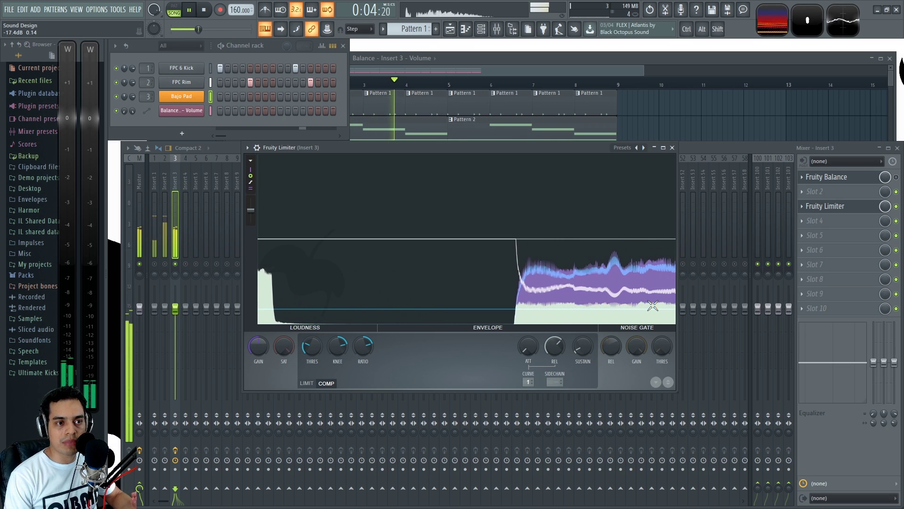
key(space)
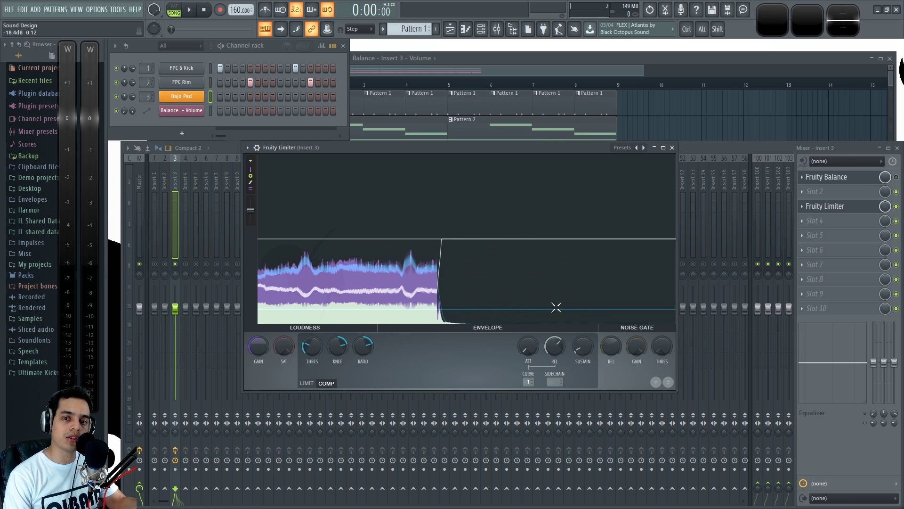
Step: Close the Fruity Limiter window and play the pad with the effect's mix level turned down
click(672, 148)
key(space)
drag(885, 207, 885, 273)
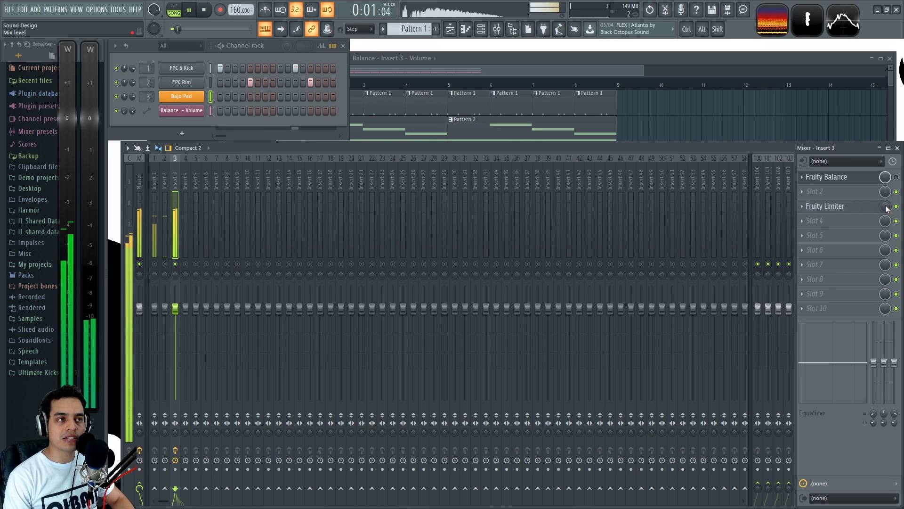
key(space)
Step: Unmute Insert 1 and play it with the pad, comparing the Fruity Limiter mix level at 0% and fully restored
click(154, 265)
key(space)
key(space)
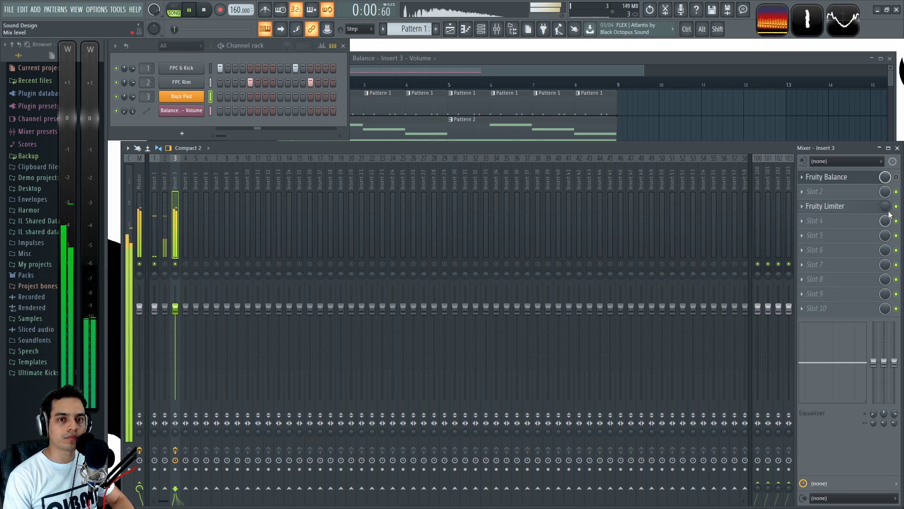
drag(885, 207, 885, 245)
key(space)
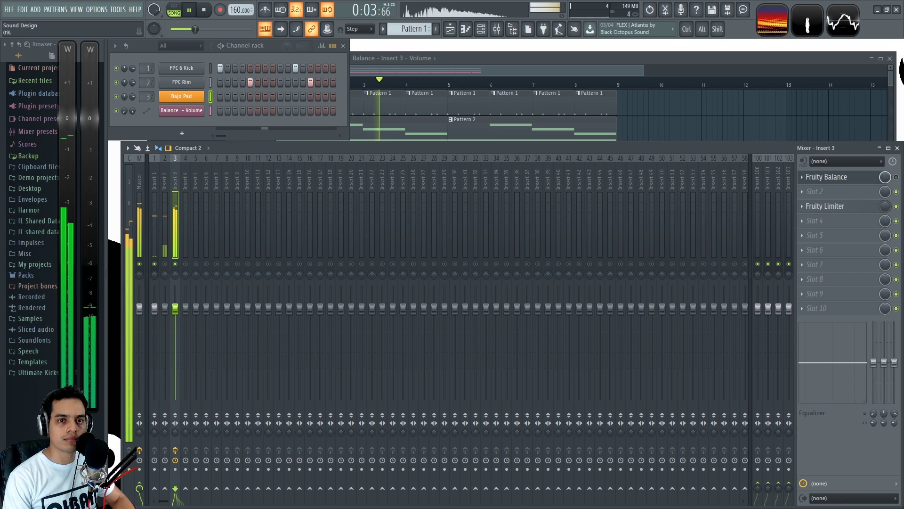
key(space)
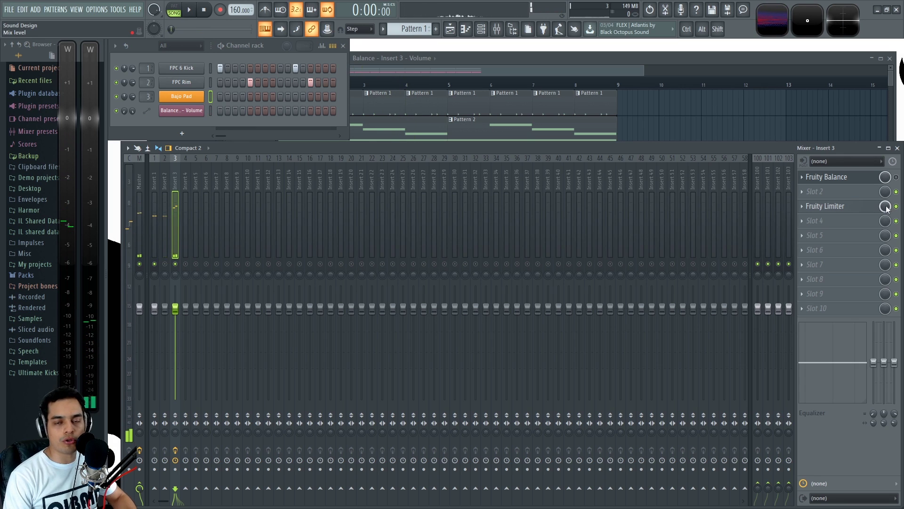
Step: Play Insert 1 together with the pad, then route Insert 1 as a sidechain to Insert 3
click(860, 205)
drag(359, 148, 428, 131)
click(156, 174)
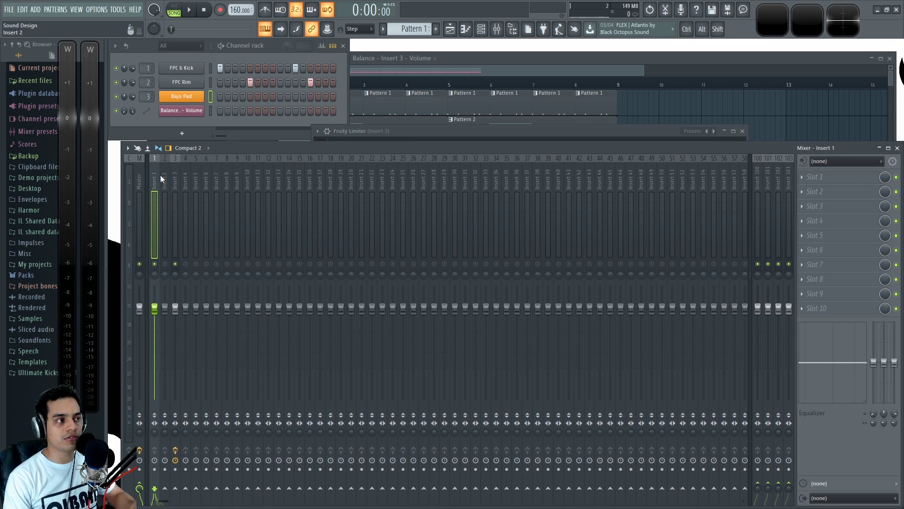
key(space)
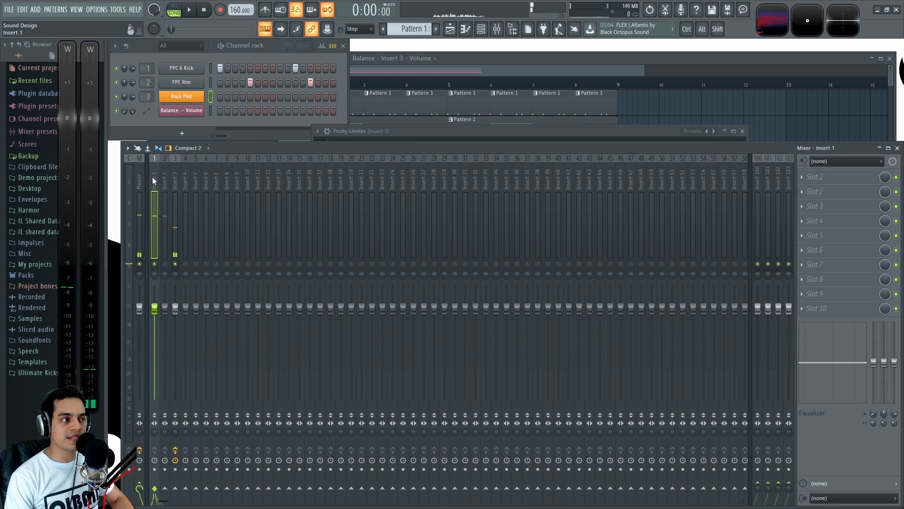
key(space)
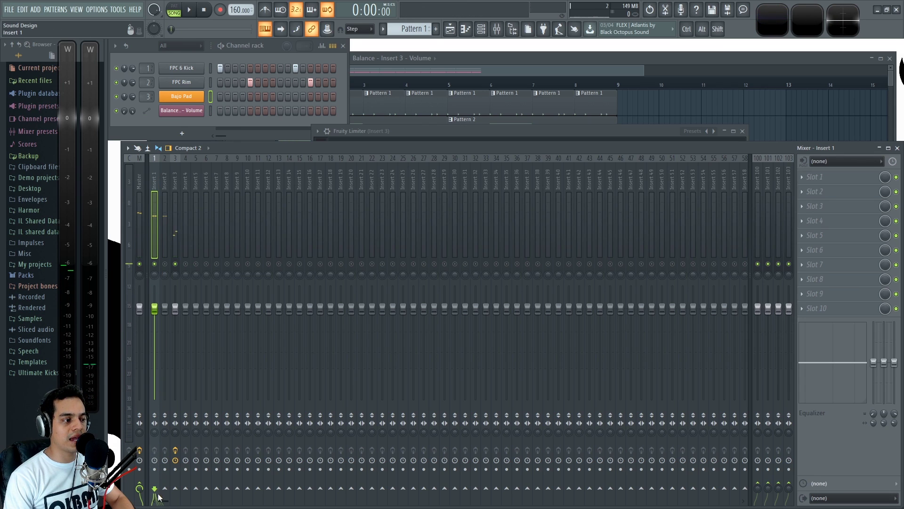
click(176, 489)
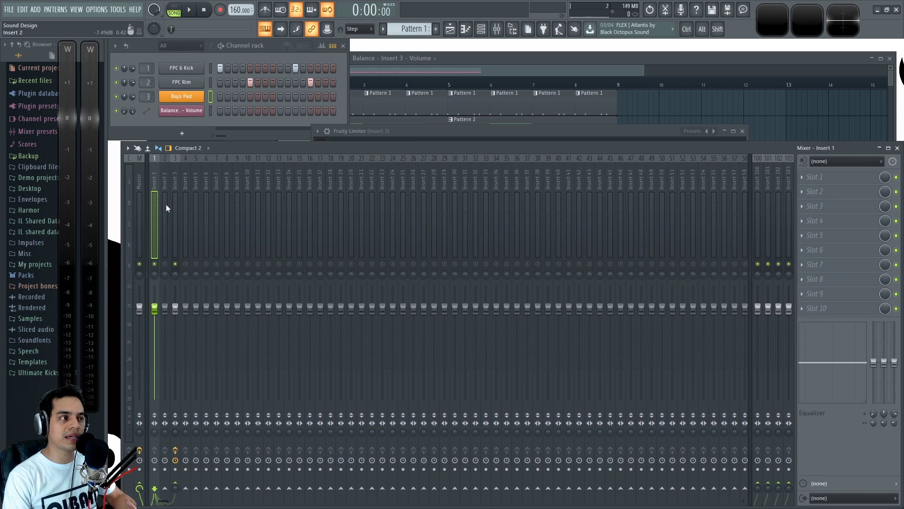
Step: Set the sidechain input of Insert 3's Fruity Limiter to Insert 1
click(174, 183)
click(825, 206)
drag(480, 130, 434, 162)
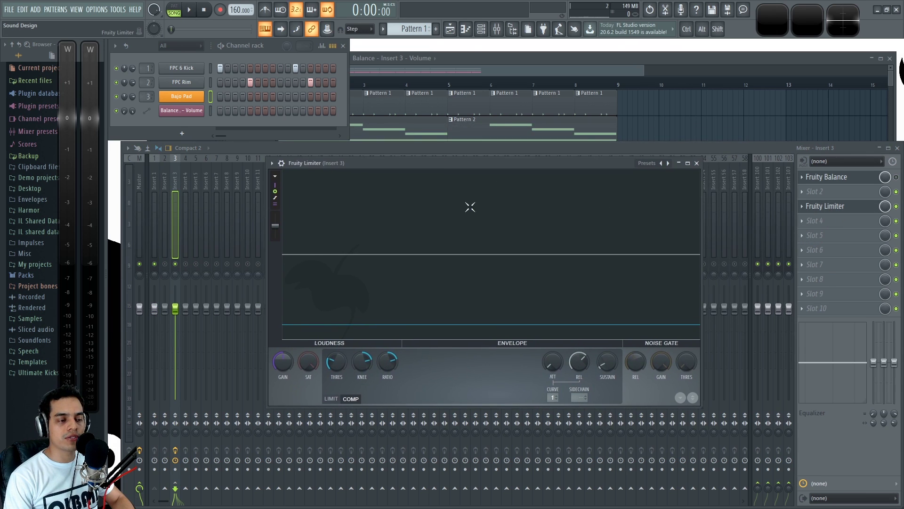
click(580, 397)
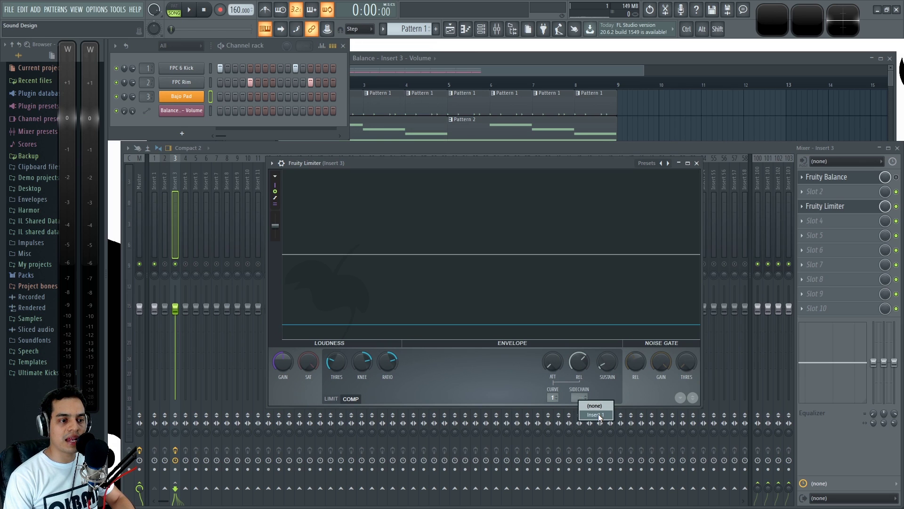
click(595, 414)
drag(446, 163, 472, 156)
Step: Play the arrangement and examine the sidechained compression in the Fruity Limiter's envelope display
key(space)
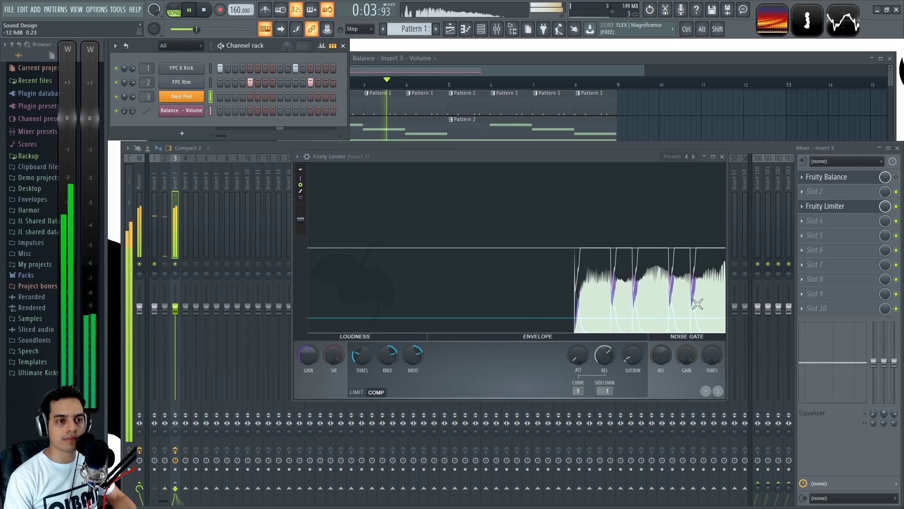
click(296, 156)
click(313, 350)
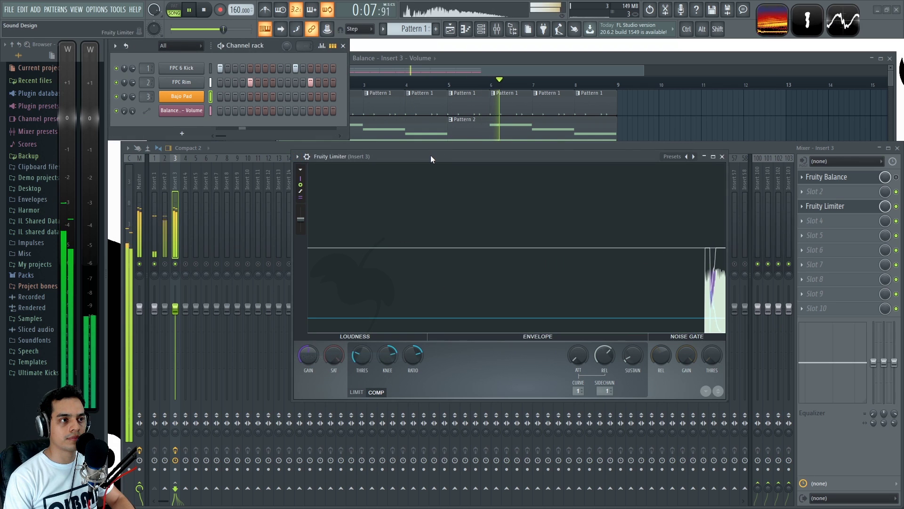
drag(429, 154, 417, 159)
key(space)
Step: Try extra kick hits on steps 5, 8, 13 and 15 during playback, then return the kick pattern to steps 1 and 11
click(250, 67)
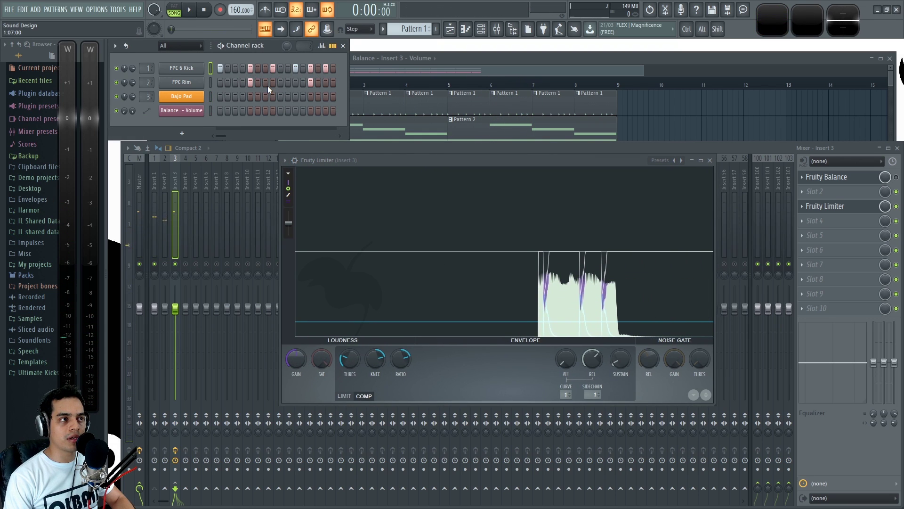
key(space)
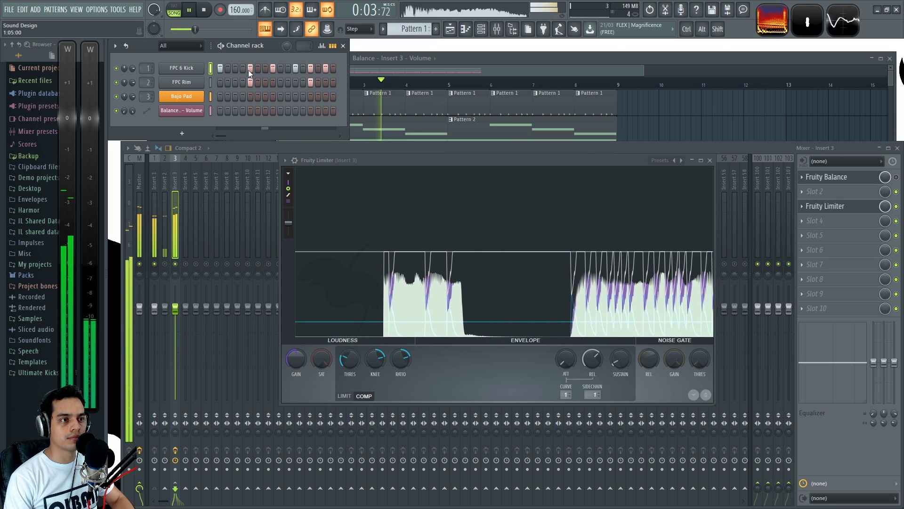
drag(249, 70, 330, 69)
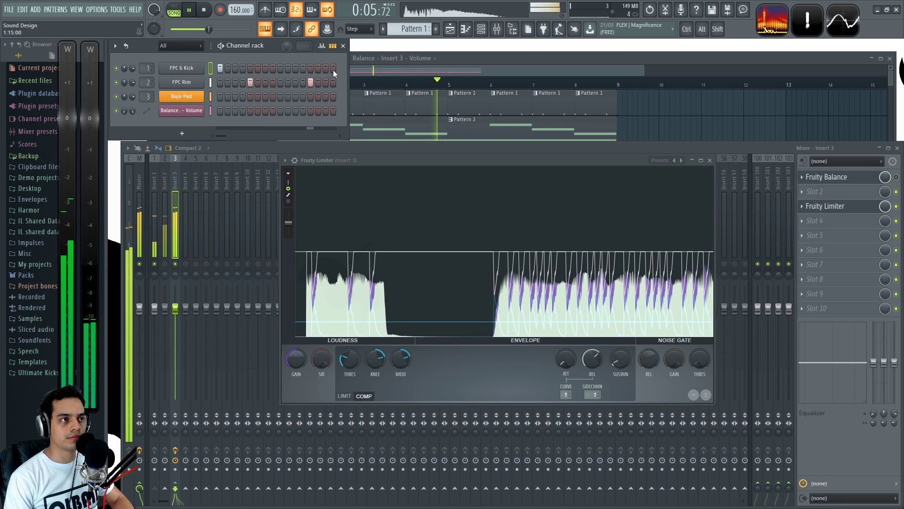
click(296, 69)
key(space)
Step: Unmute mixer Insert 2 and play the full arrangement with the sidechained pad
click(165, 264)
key(space)
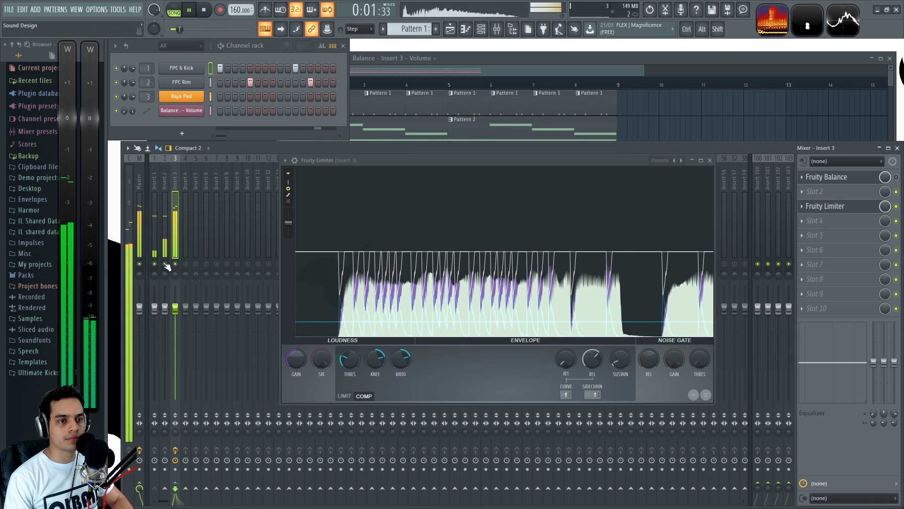
key(space)
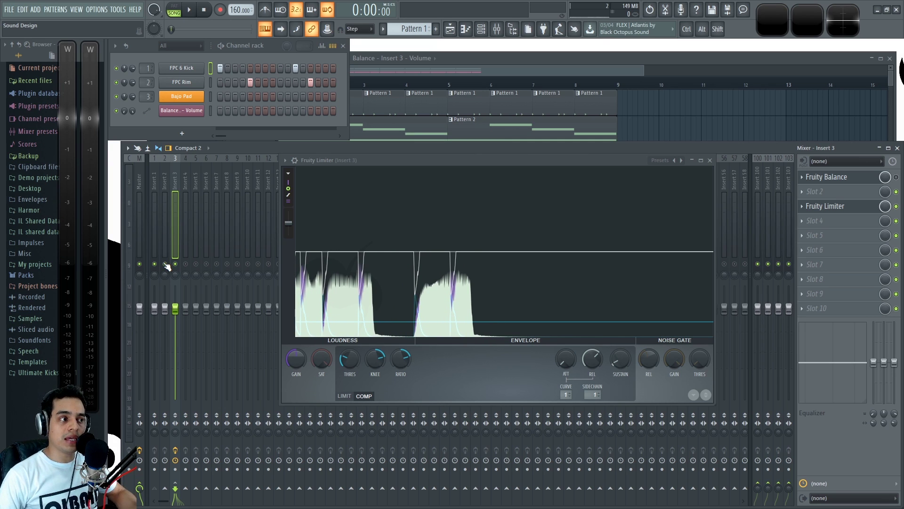
Step: Try routing the FPC Rim channel to mixer Insert 1 and play the arrangement, then return the channel to Insert 2
click(152, 183)
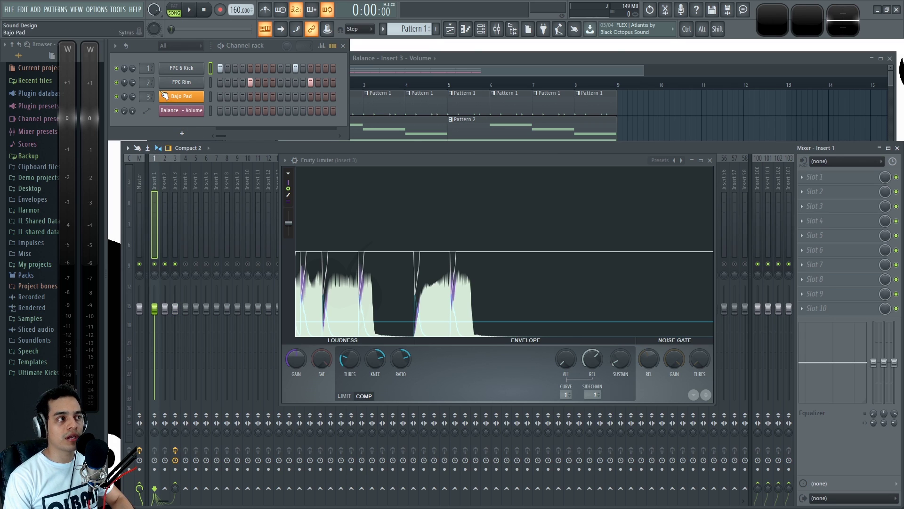
click(211, 83)
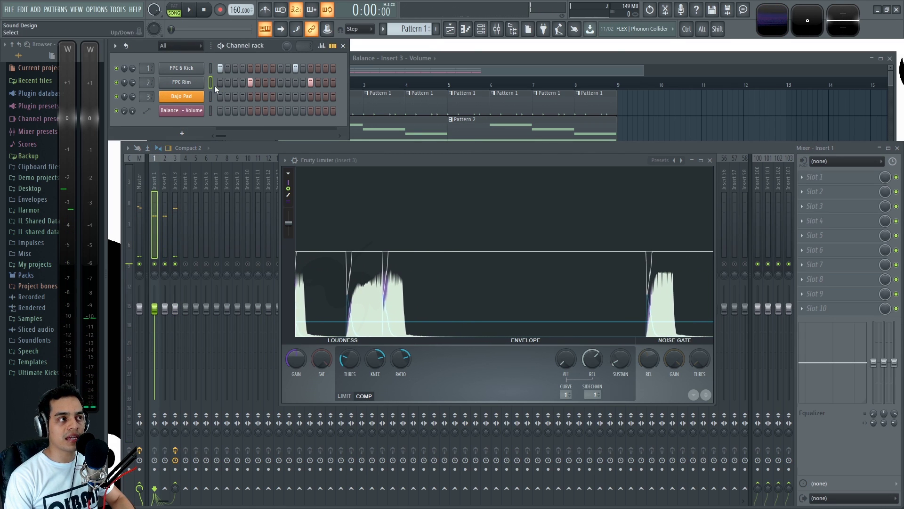
drag(152, 82, 152, 88)
key(space)
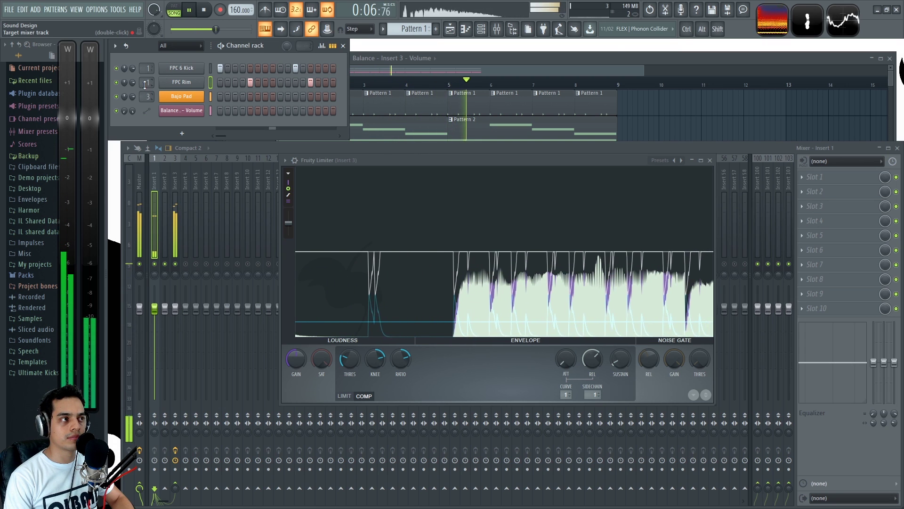
scroll(145, 84, up, 1)
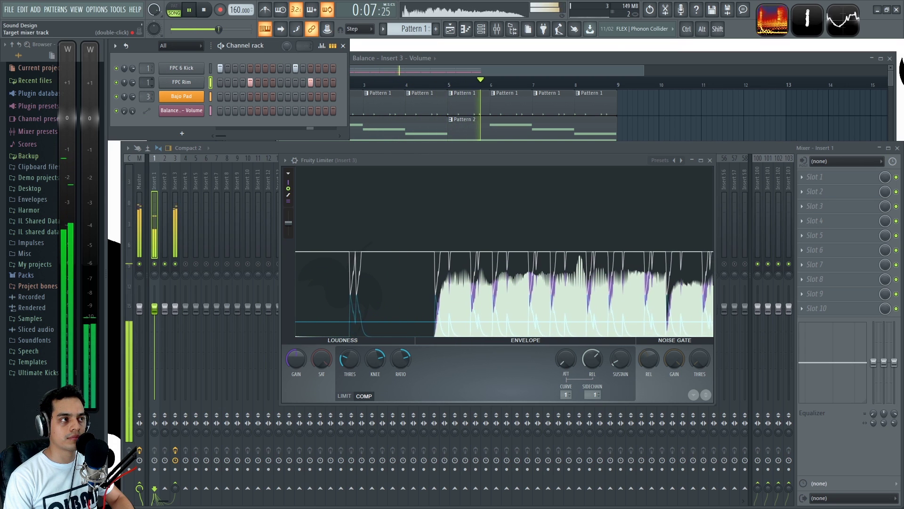
click(615, 159)
key(space)
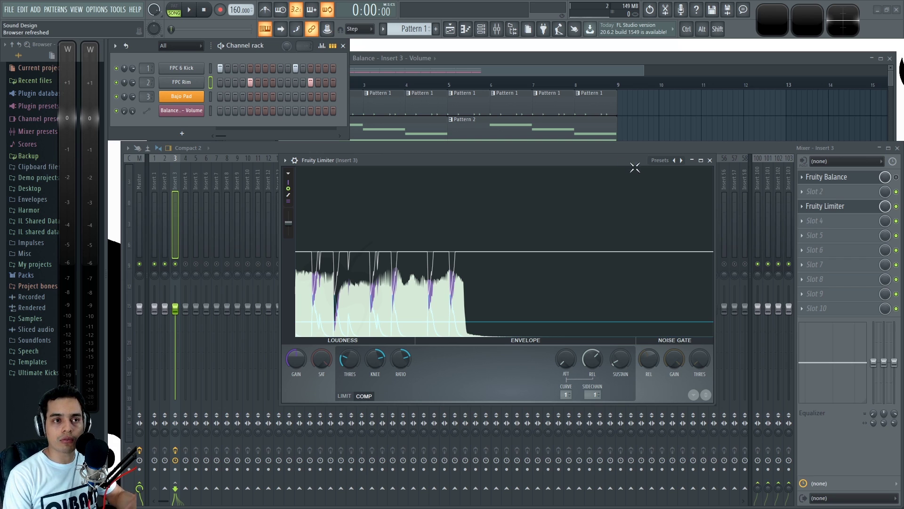
Step: Close Fruity Limiter and examine the Balance volume automation clips on Track 3 of the Playlist
click(709, 160)
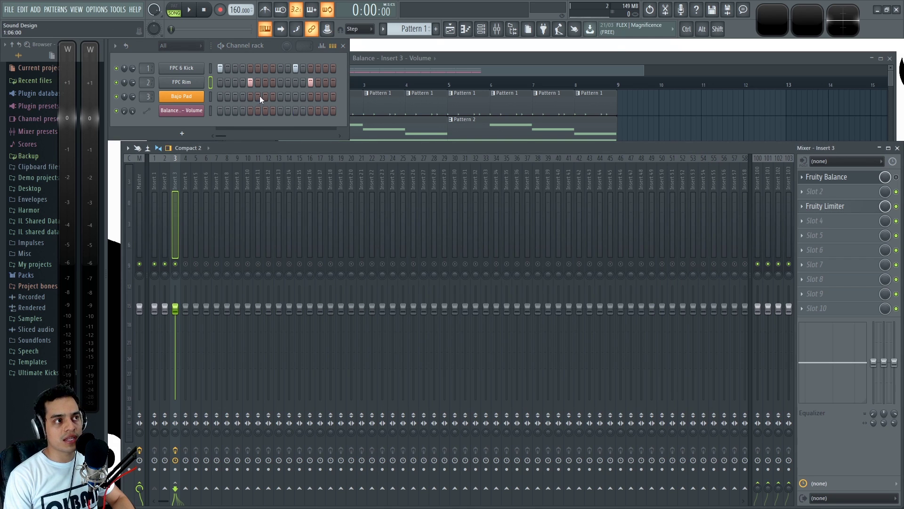
click(464, 61)
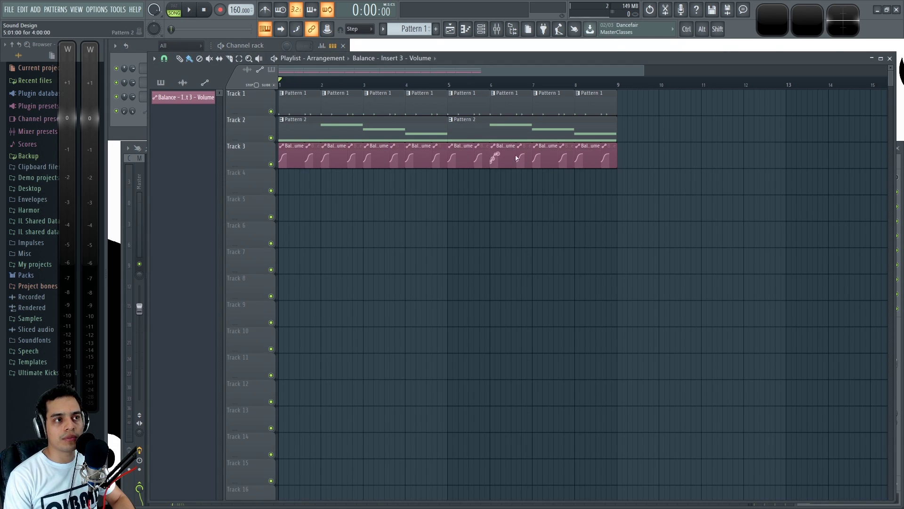
scroll(309, 115, up, 4)
drag(325, 71, 301, 71)
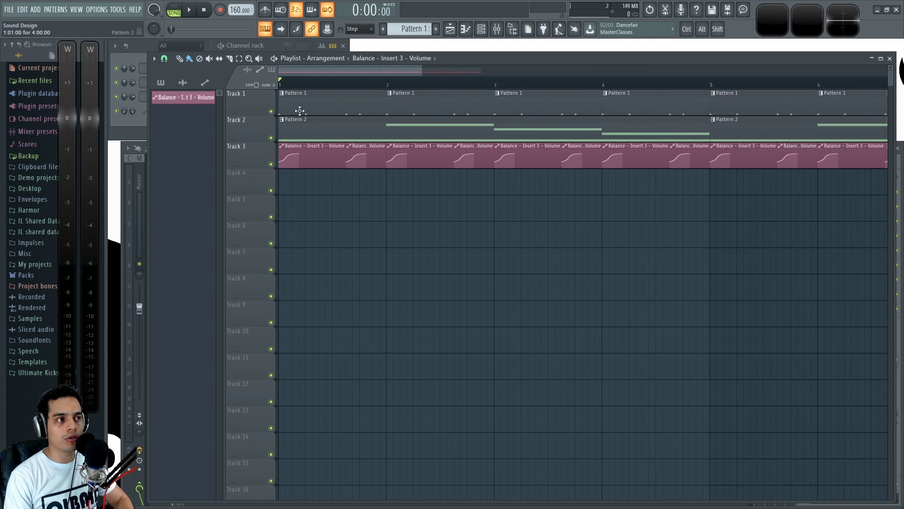
Step: Enable Fruity Balance and bypass Fruity Limiter on Insert 3, then briefly play the arrangement with Fruity Balance open
key(F9)
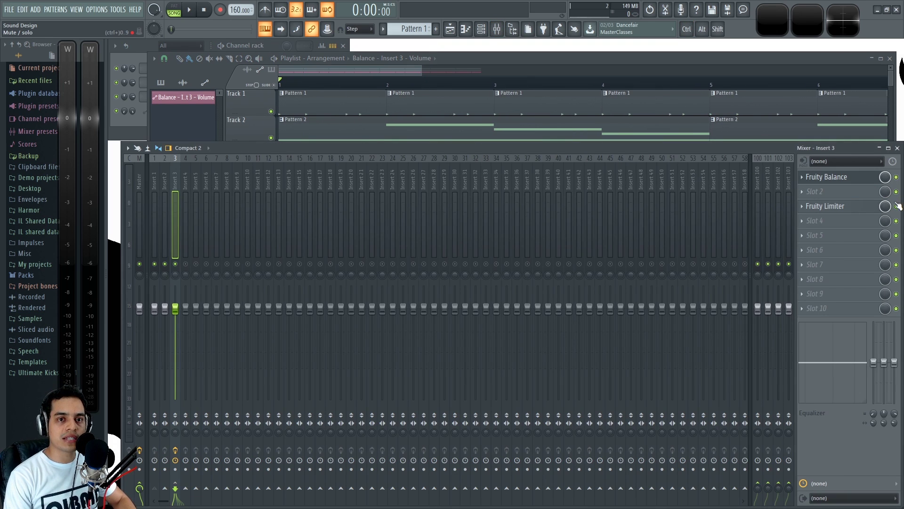
click(850, 179)
key(space)
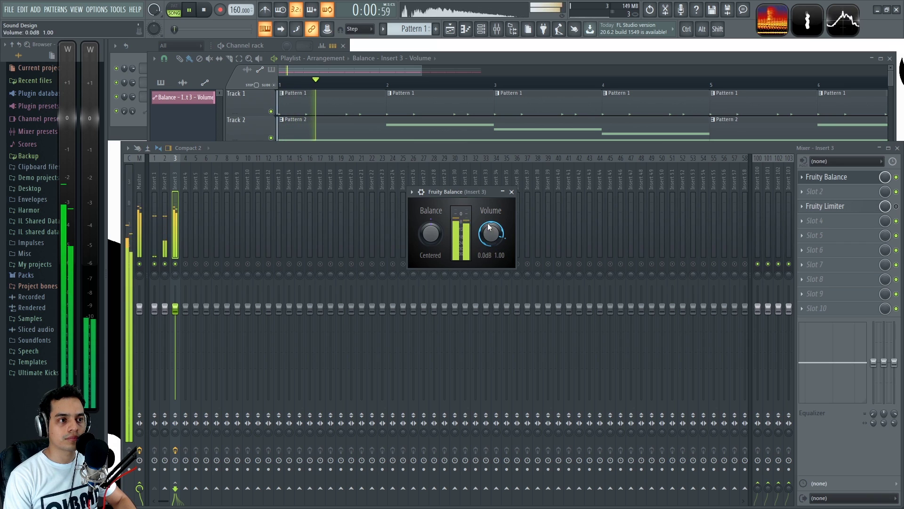
key(space)
Step: Examine the curves of the volume automation clips on Track 3 against the kick hits in Pattern 1
click(470, 61)
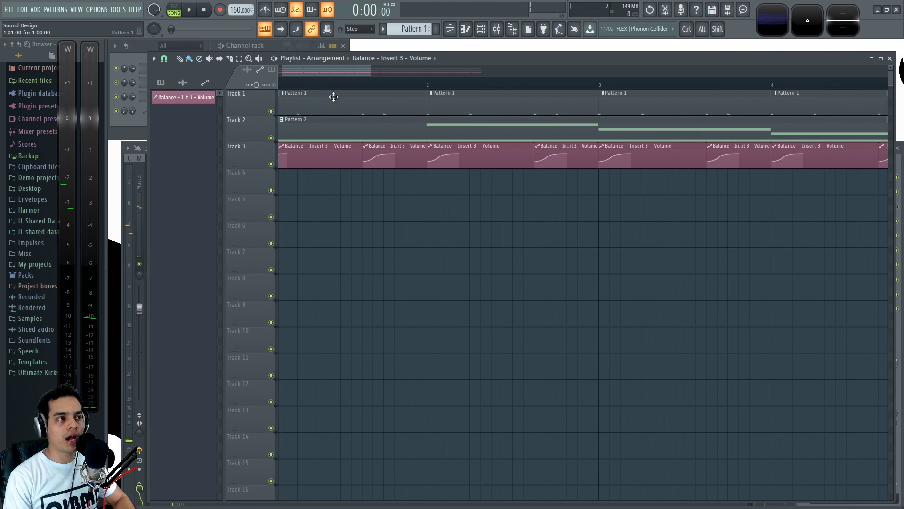
scroll(323, 75, up, 2)
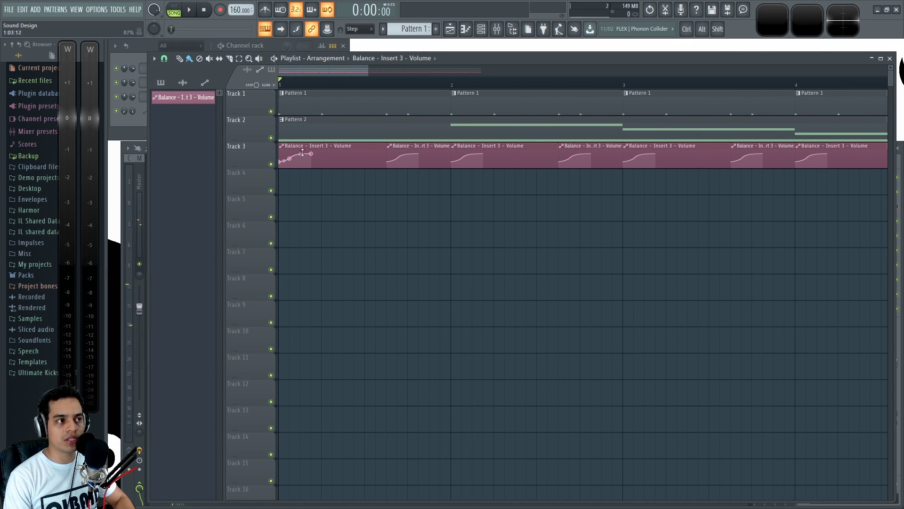
scroll(289, 186, up, 1)
scroll(289, 186, up, 1)
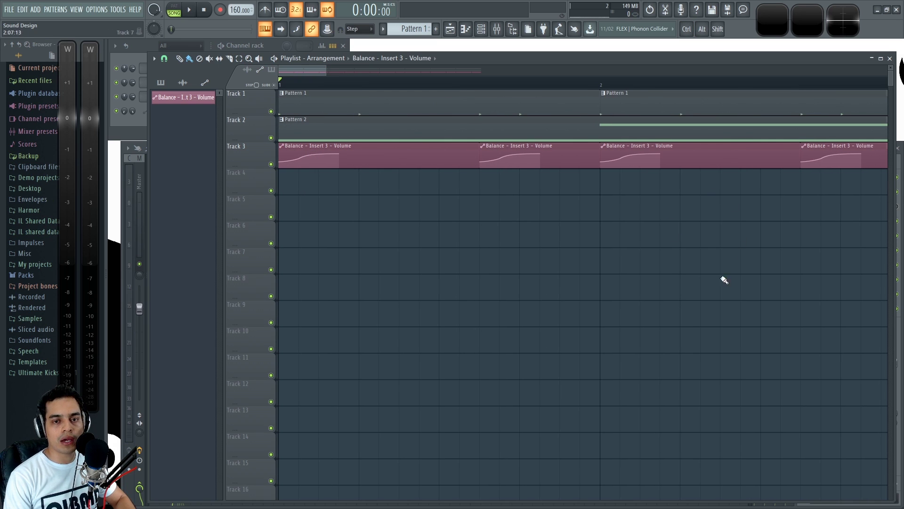
Step: Play the arrangement and watch Fruity Balance's Volume knob follow the automation, then close the plugin and stop playback
key(space)
scroll(377, 254, down, 5)
key(F9)
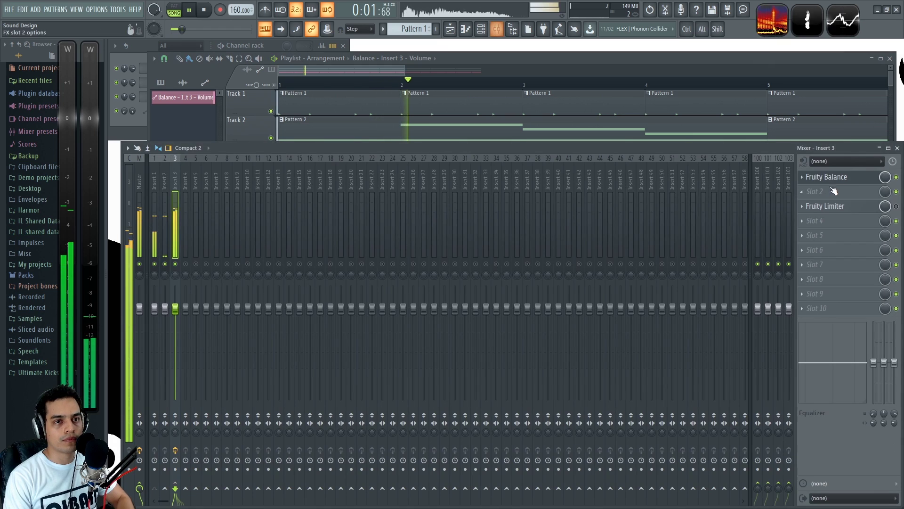
click(848, 177)
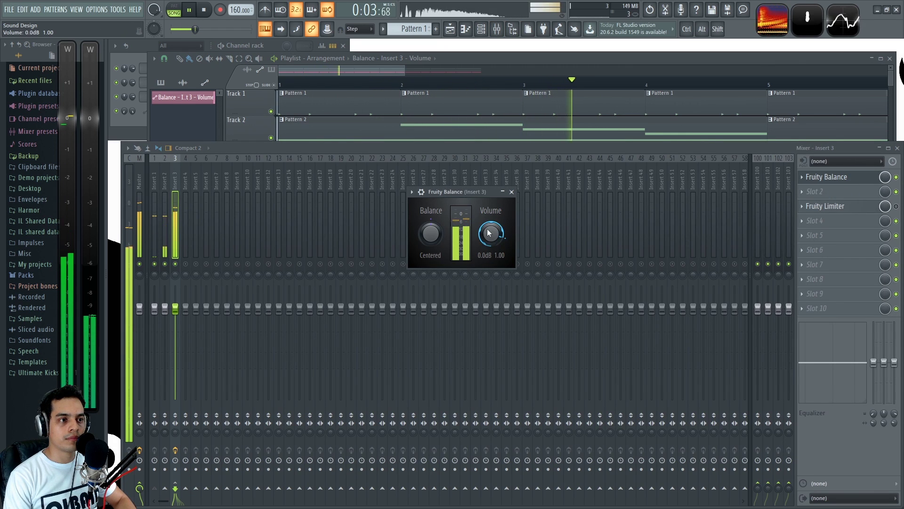
click(511, 192)
key(space)
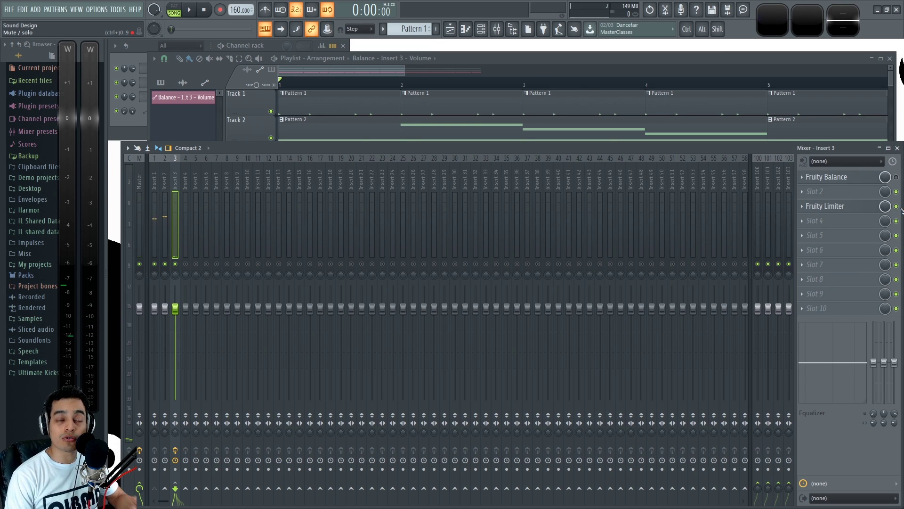
Step: Compare the two ducking methods during playback by soloing Fruity Balance and Fruity Limiter on Insert 3, then re-enable all effect slots
key(space)
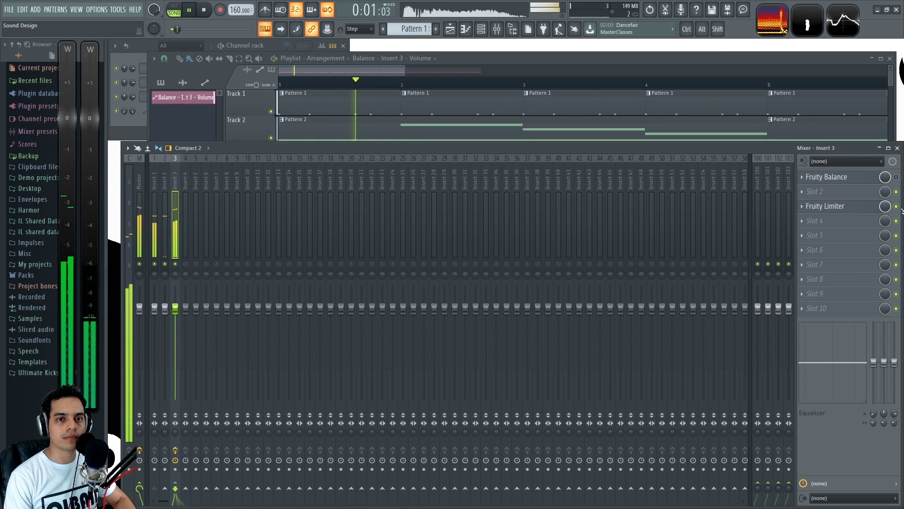
ctrl+click(896, 177)
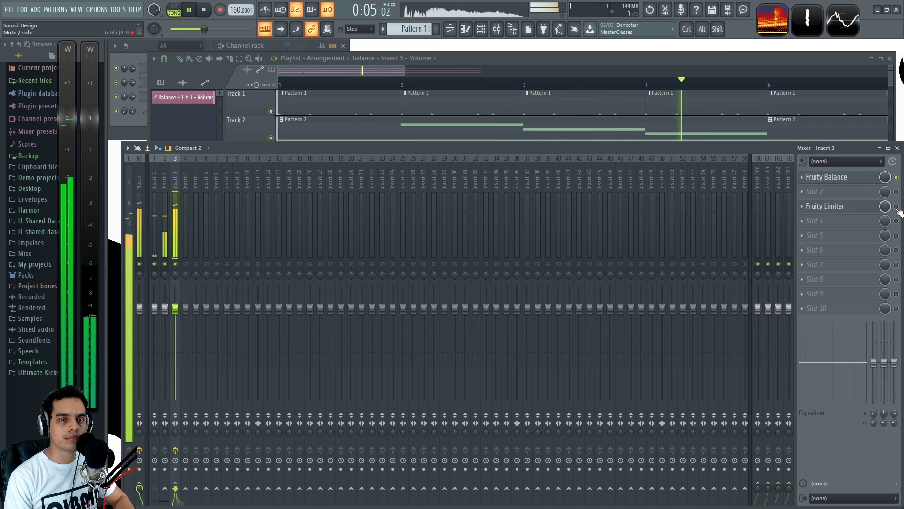
ctrl+click(896, 207)
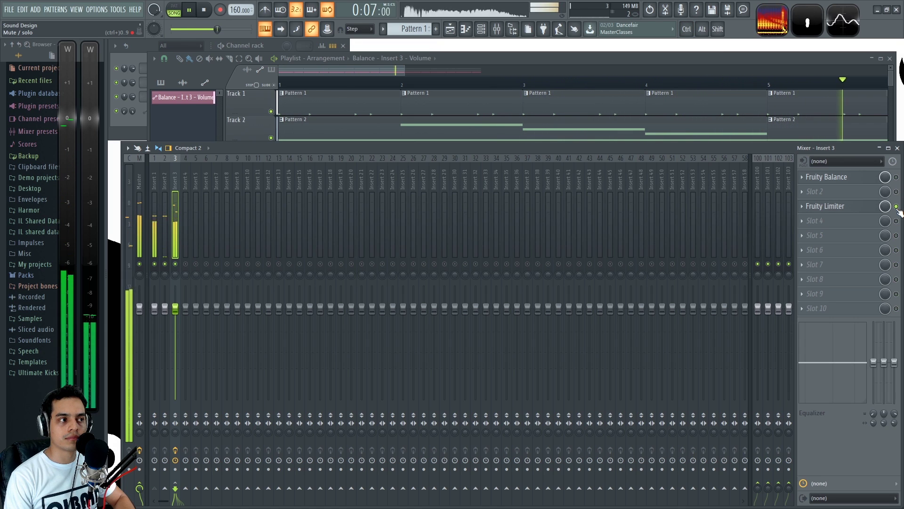
ctrl+click(896, 177)
key(space)
ctrl+click(896, 177)
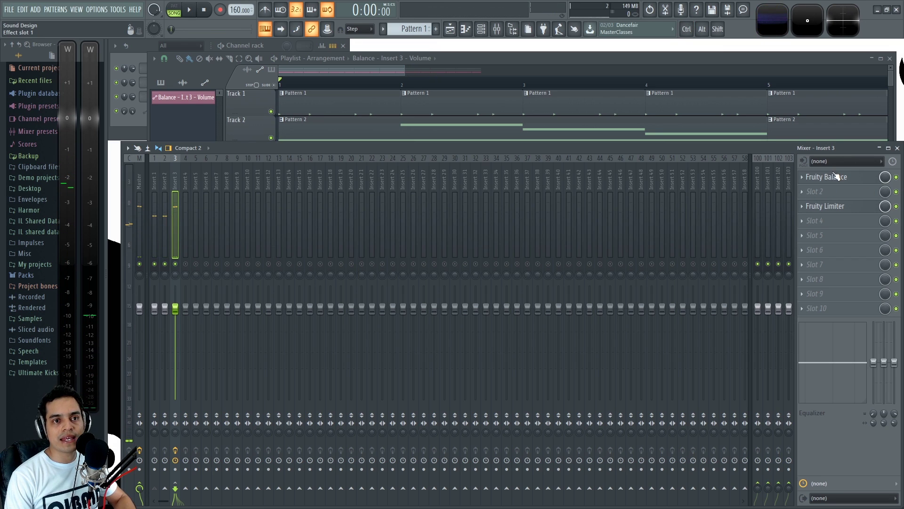
Step: Review Insert 3's Fruity Balance controls and the volume automation clips on Track 3 of the Playlist
click(837, 176)
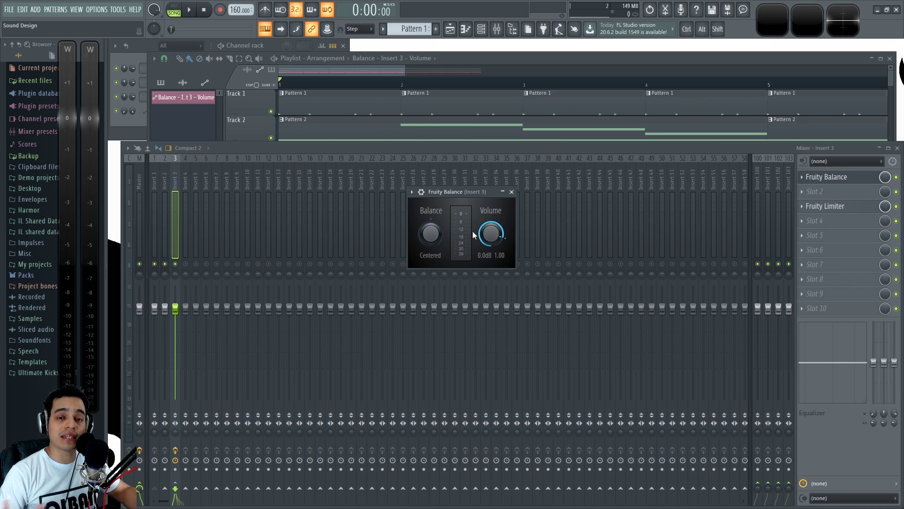
click(511, 192)
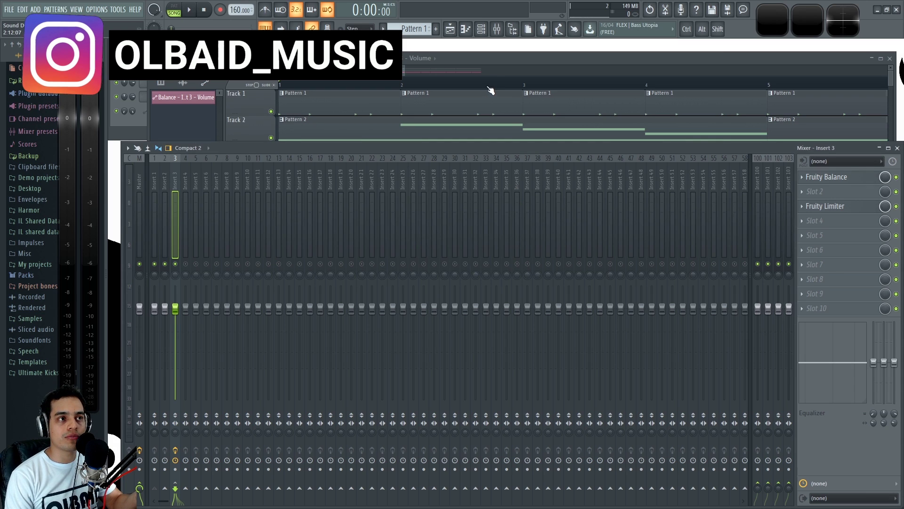
click(479, 62)
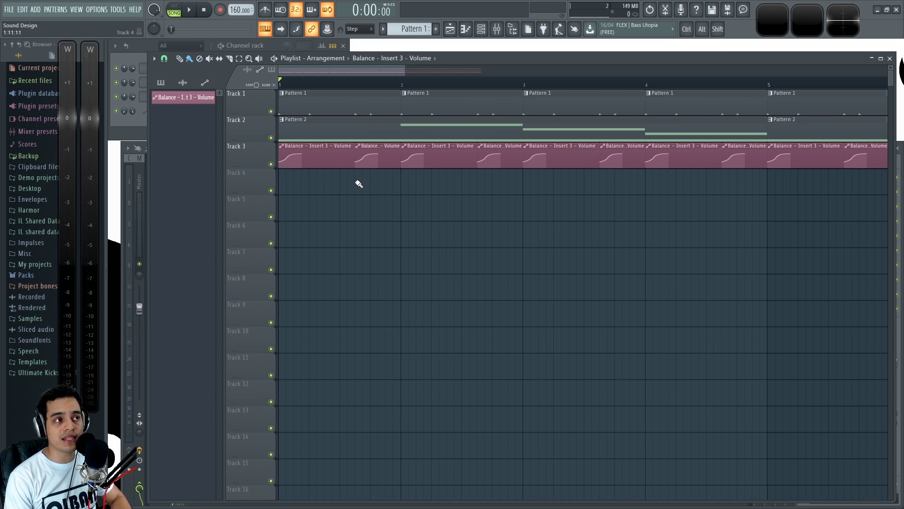
scroll(348, 87, up, 2)
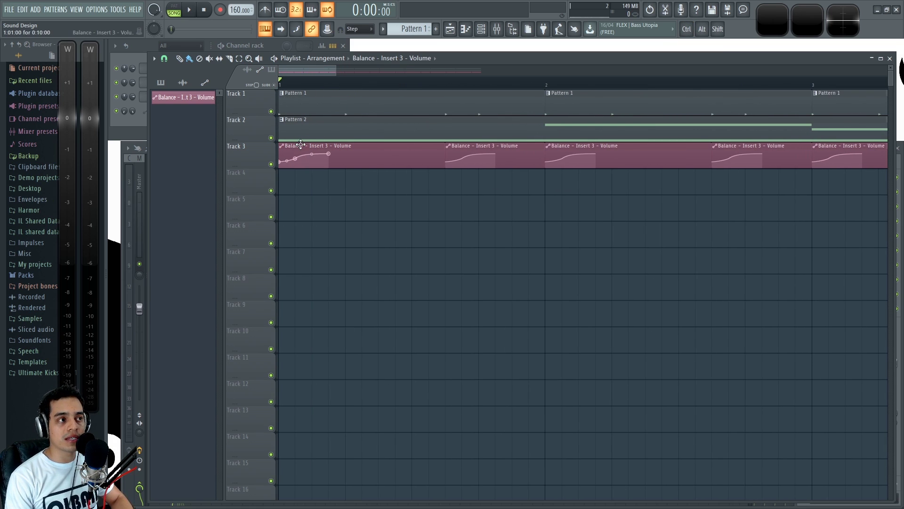
Step: Try moving the first volume automation clip from Track 3 to Track 4, then undo the move
drag(301, 147, 302, 174)
key(ctrl+z)
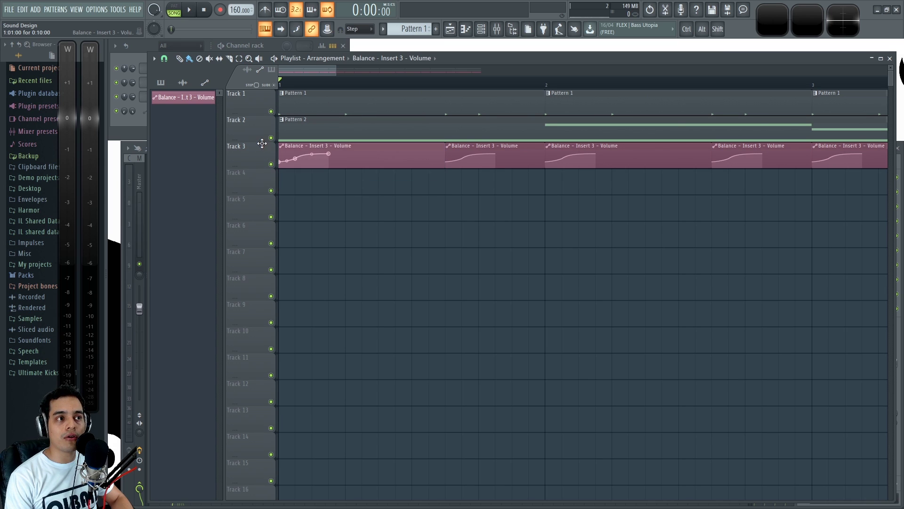
scroll(616, 216, down, 4)
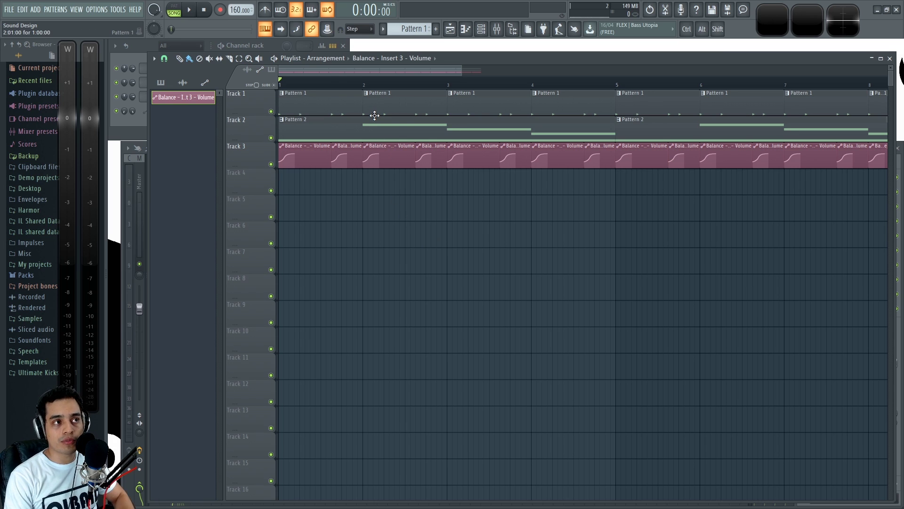
scroll(390, 109, up, 1)
scroll(406, 194, down, 4)
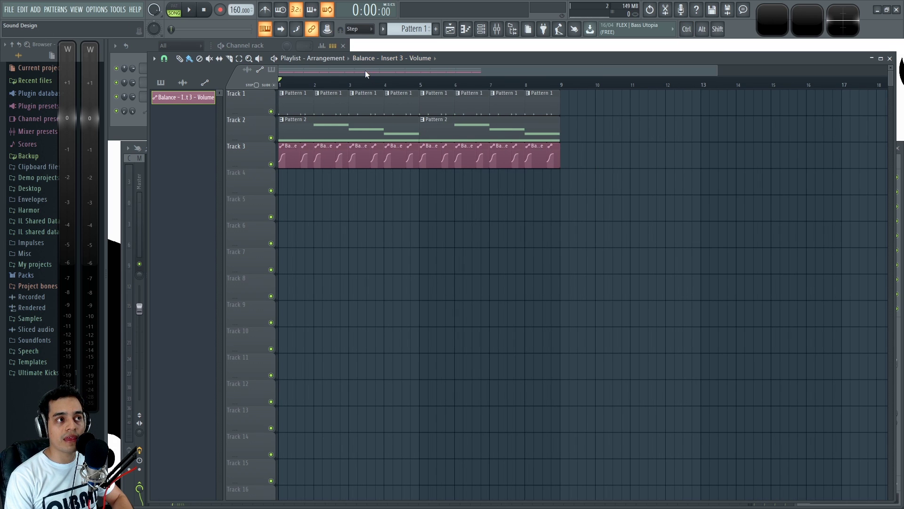
key(F9)
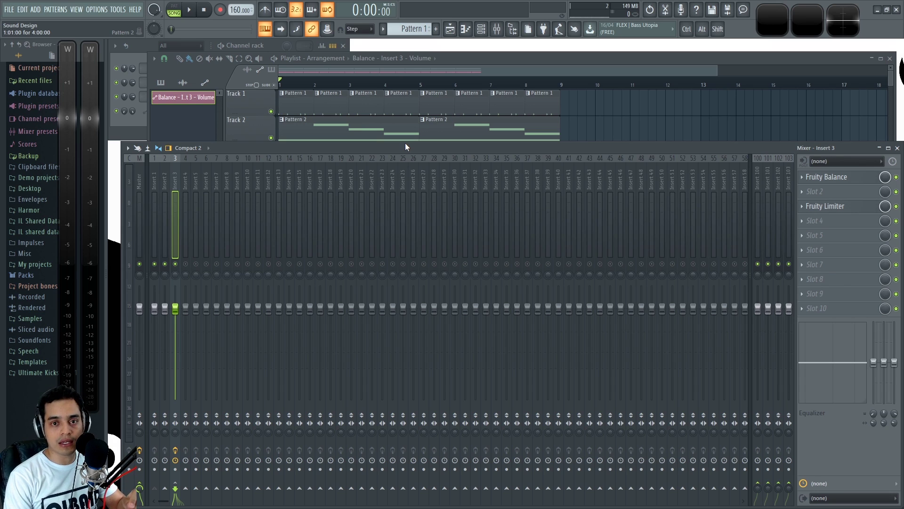
click(165, 181)
click(174, 180)
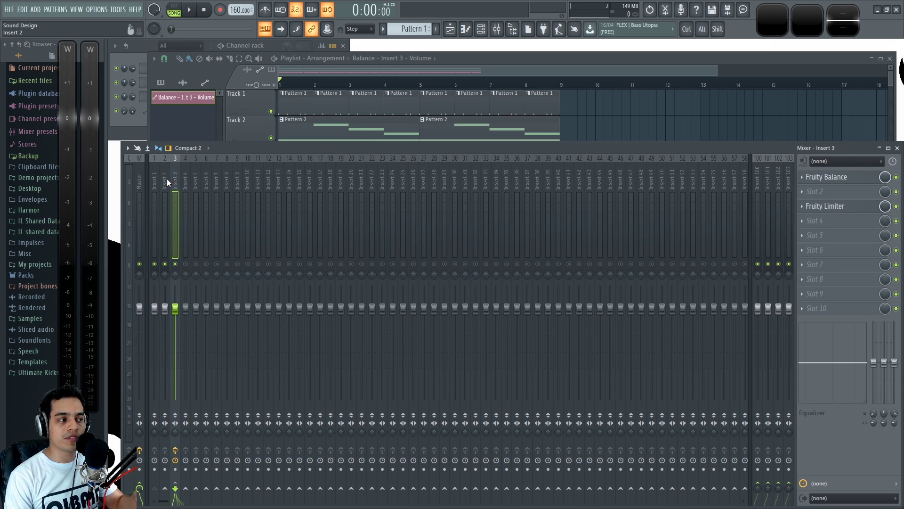
click(155, 178)
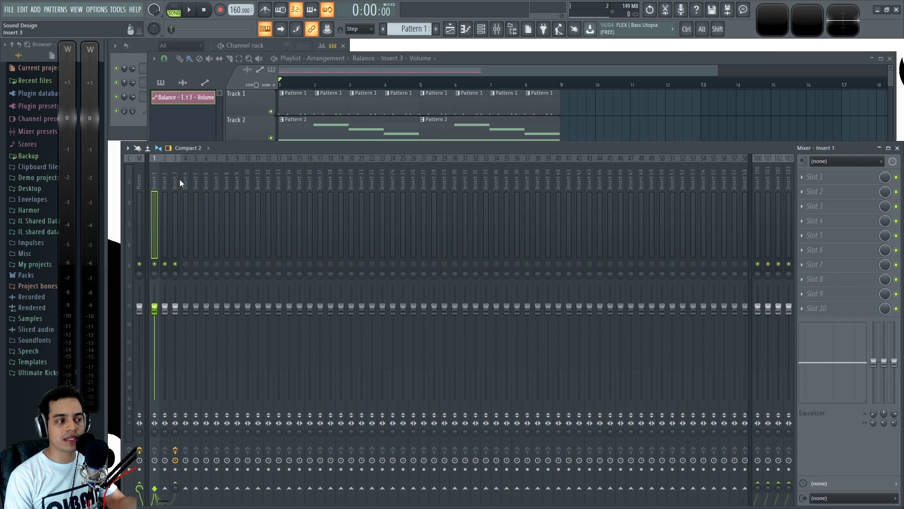
click(402, 179)
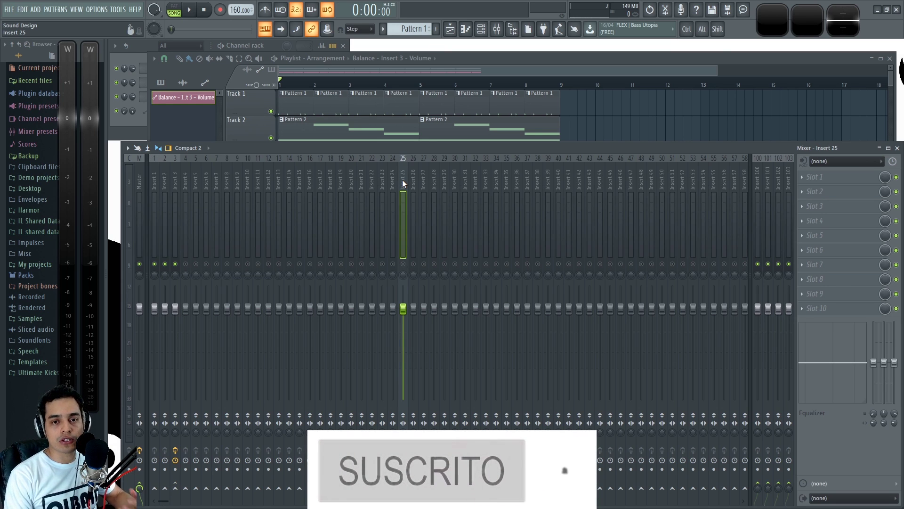
click(377, 180)
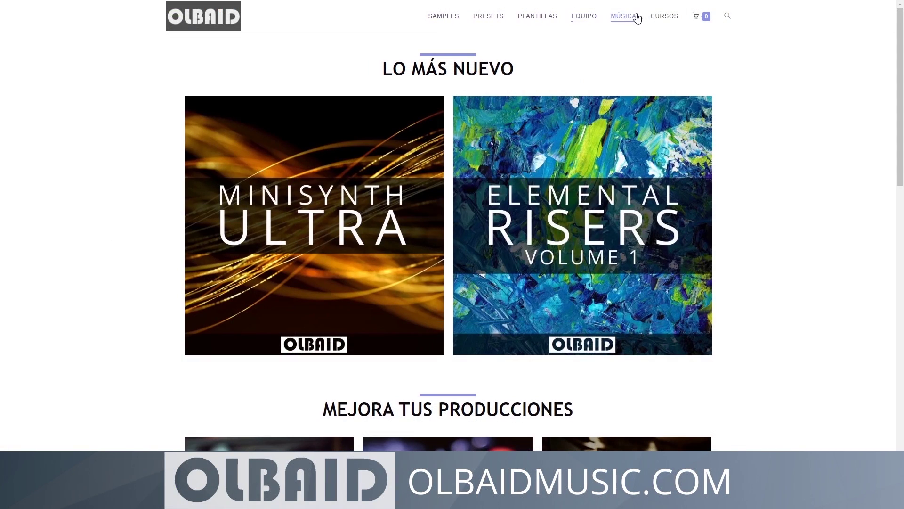
scroll(772, 137, down, 3)
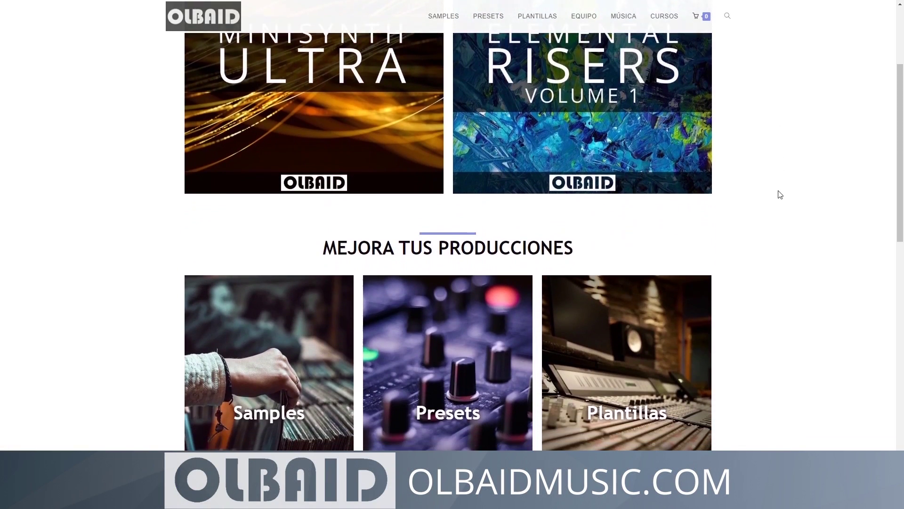